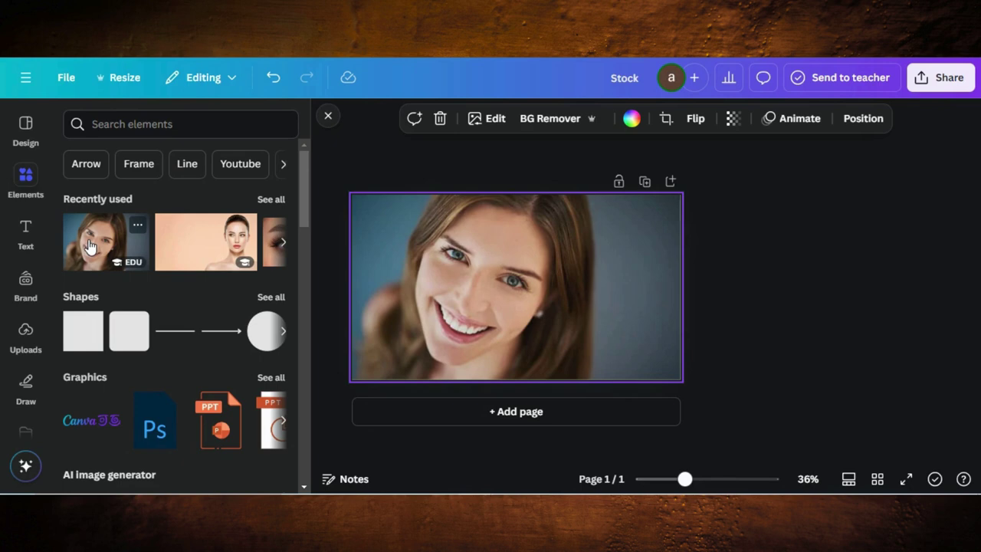
Add a second copy of the portrait, scale it to match the background photo, and crop it to the eye on the image's left.
left_click(90, 245)
left_click_drag(494, 312, 442, 285)
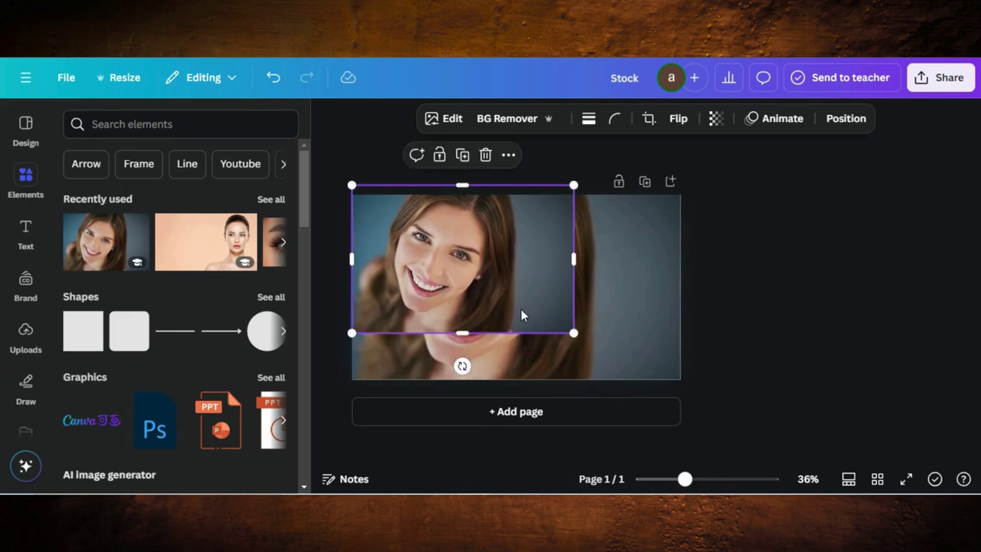
left_click(571, 332)
left_click_drag(573, 332, 694, 376)
left_click_drag(507, 273, 507, 268)
left_click_drag(684, 291, 469, 254)
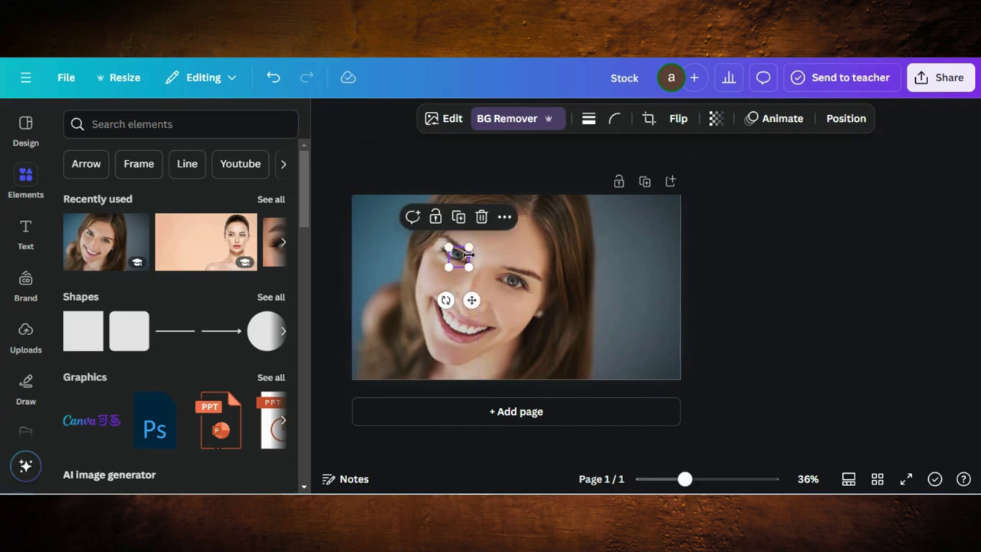
In the Background Remover, erase the area around the cropped eye's iris with brush size 16.
left_click(448, 120)
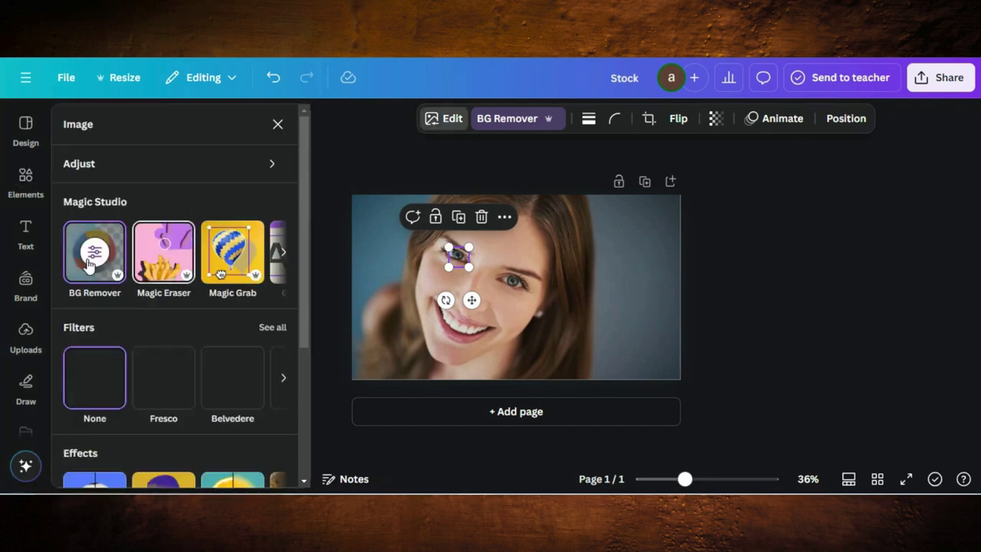
left_click(95, 261)
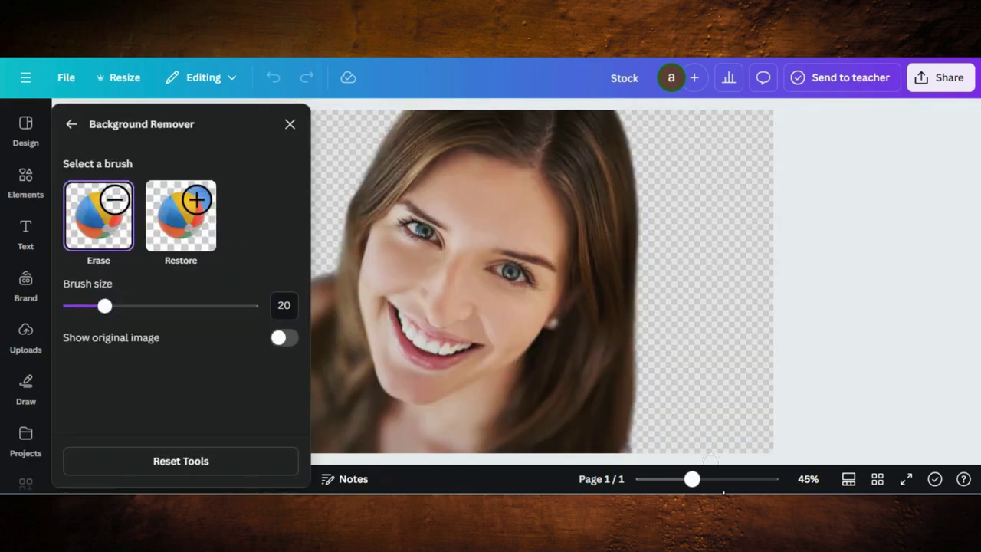
left_click_drag(801, 350, 919, 352)
left_click_drag(692, 479, 715, 481)
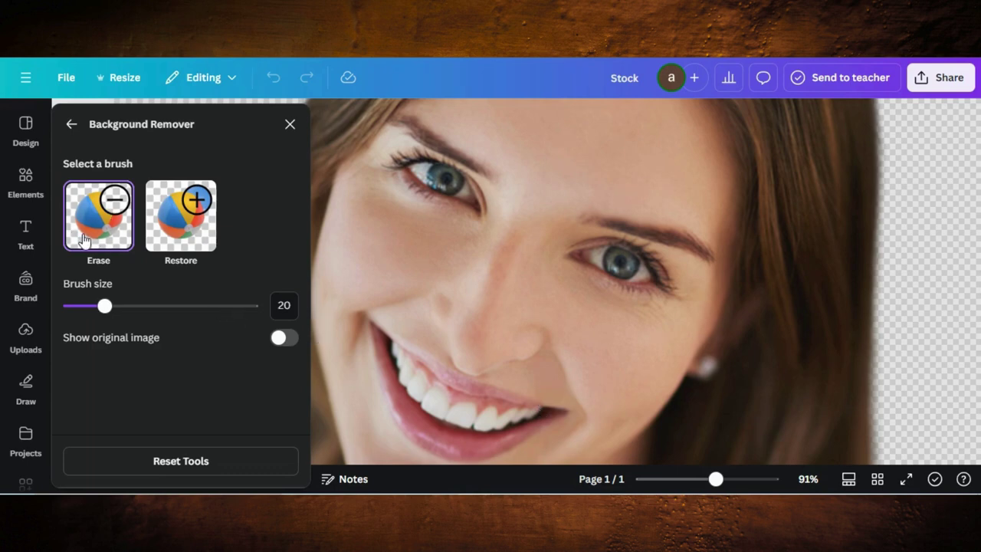
left_click_drag(106, 307, 80, 310)
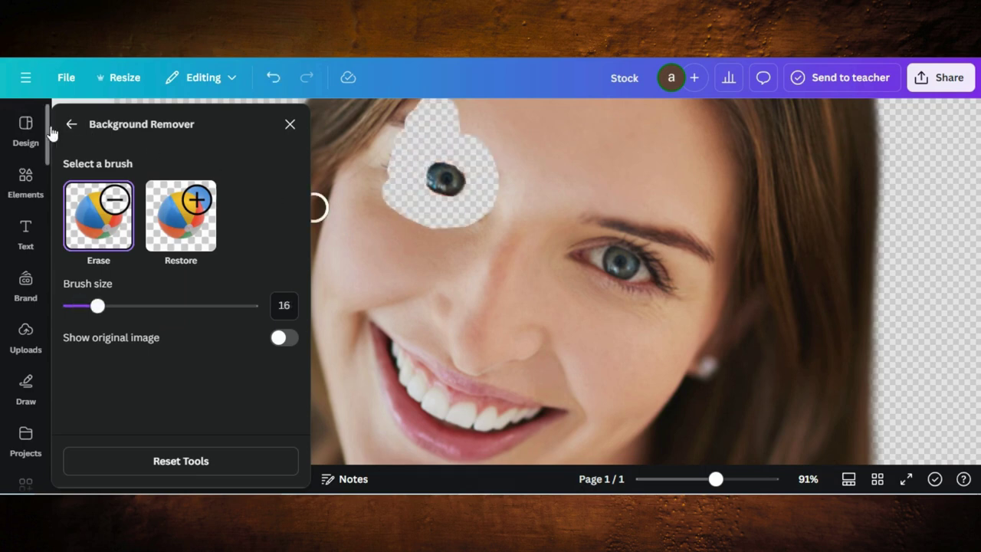
left_click(72, 124)
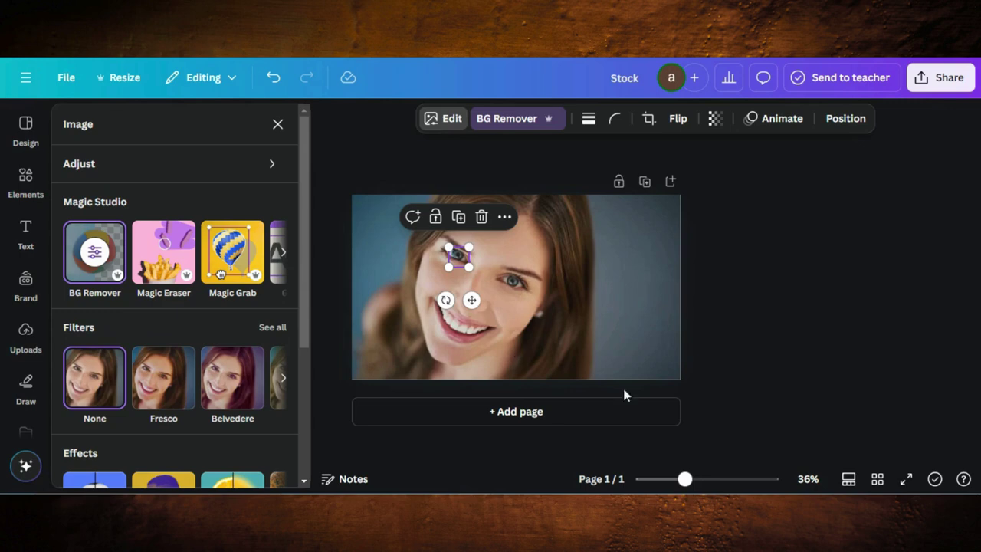
Apply the ColorMix Amethyst preset to the cropped eye overlay.
left_click_drag(686, 479, 721, 479)
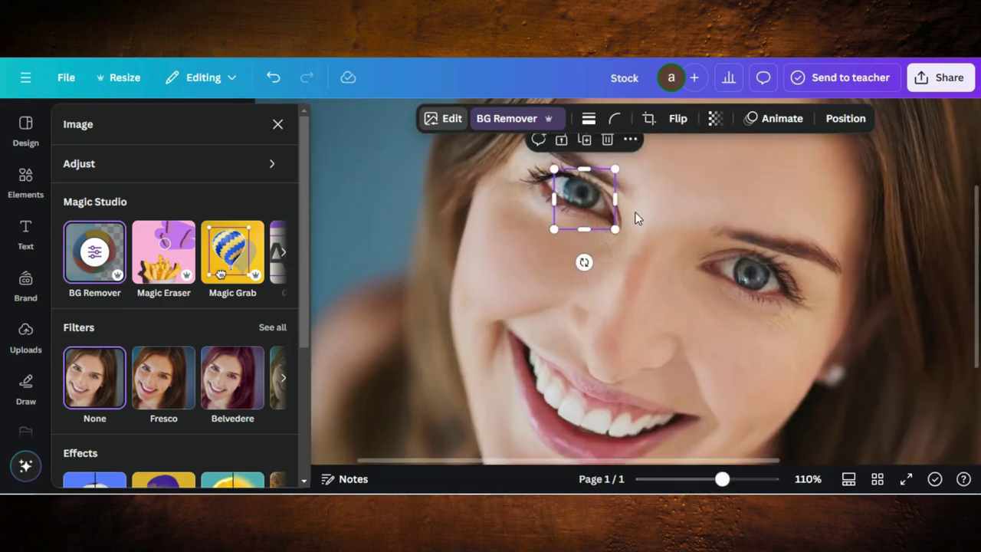
left_click(658, 170)
left_click(583, 195)
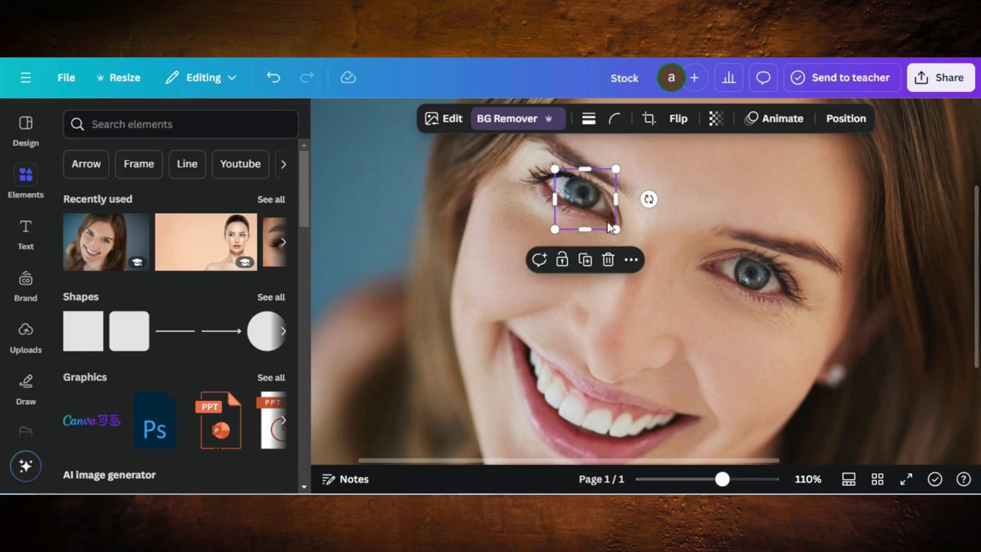
mouse_move(581, 202)
left_mouse_down()
mouse_move(591, 196)
mouse_move(582, 198)
left_mouse_up()
left_click(445, 118)
scroll(191, 287, "down", 5)
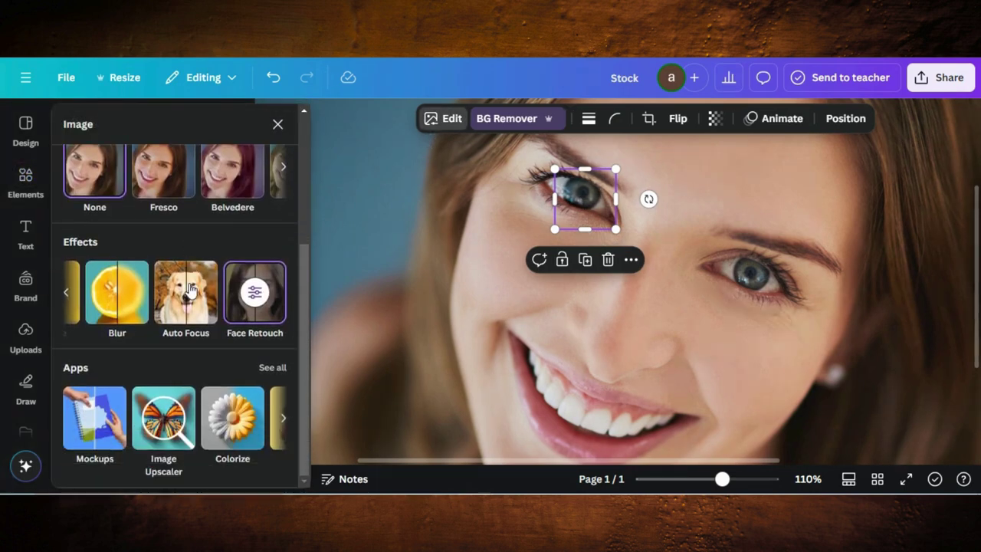
left_click(284, 428)
left_click(151, 436)
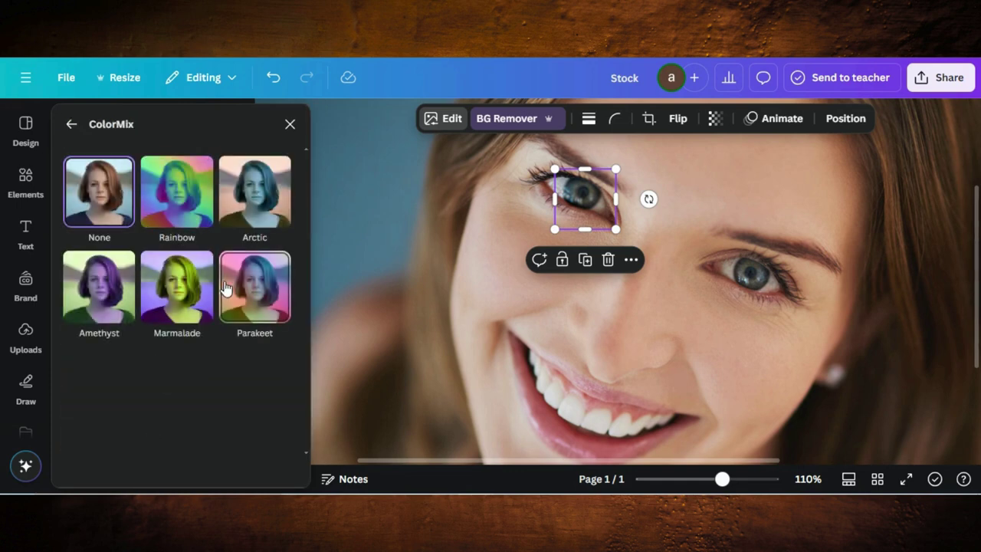
left_click(127, 296)
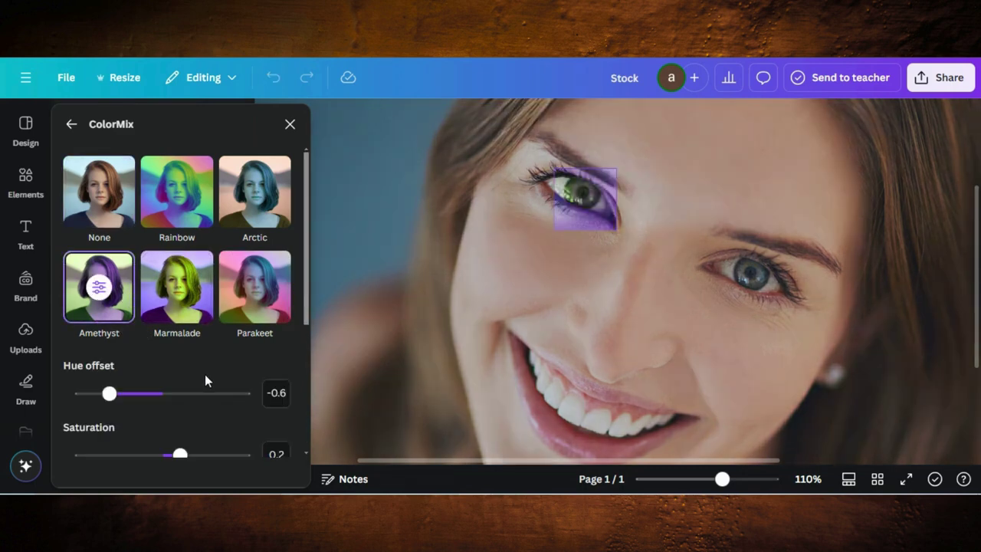
Set the ColorMix hue offset to -0.49 and saturation to 0.78, and save the effect.
mouse_move(109, 393)
left_mouse_down()
mouse_move(79, 394)
mouse_move(283, 394)
mouse_move(87, 403)
mouse_move(121, 399)
left_mouse_up()
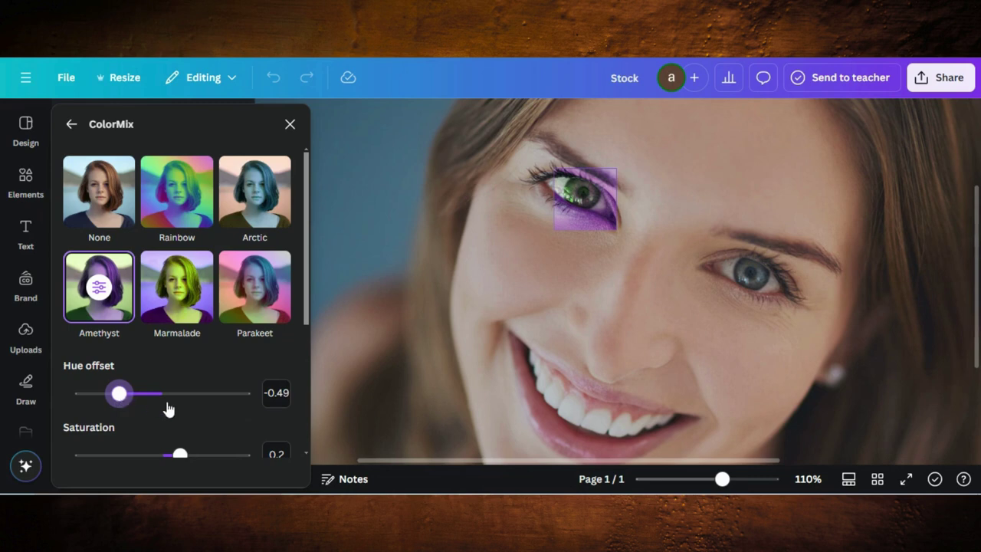
scroll(169, 410, "down", 2)
left_click_drag(178, 373, 230, 365)
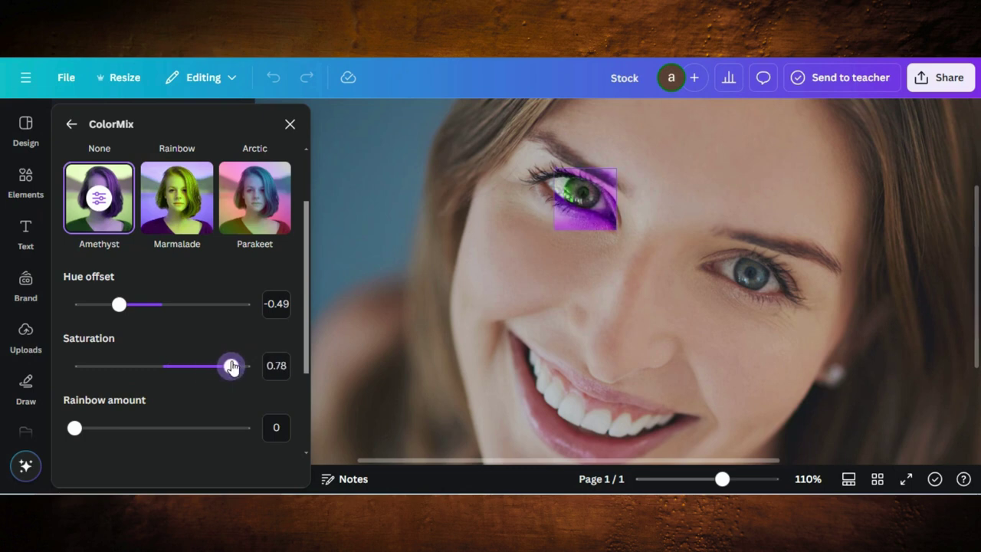
scroll(157, 326, "down", 3)
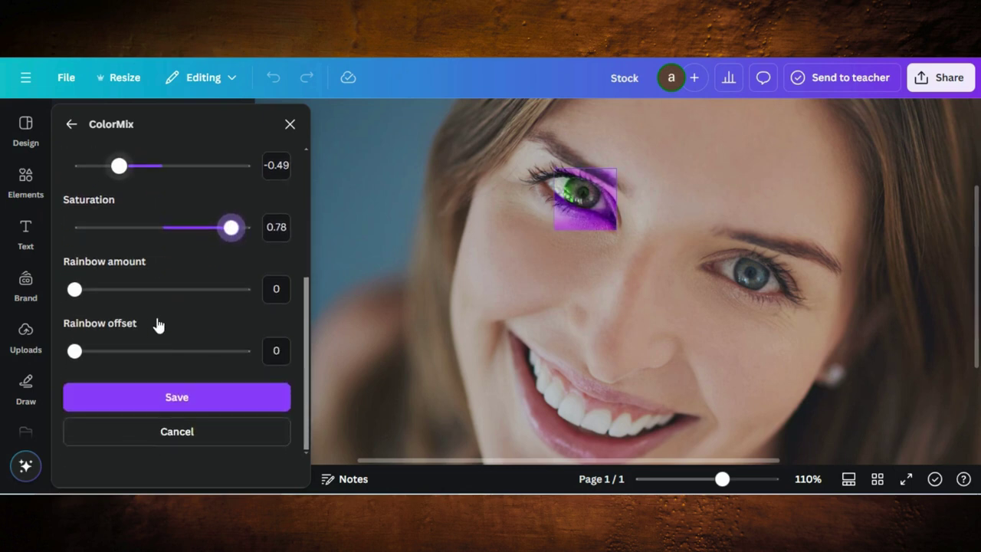
left_click(174, 400)
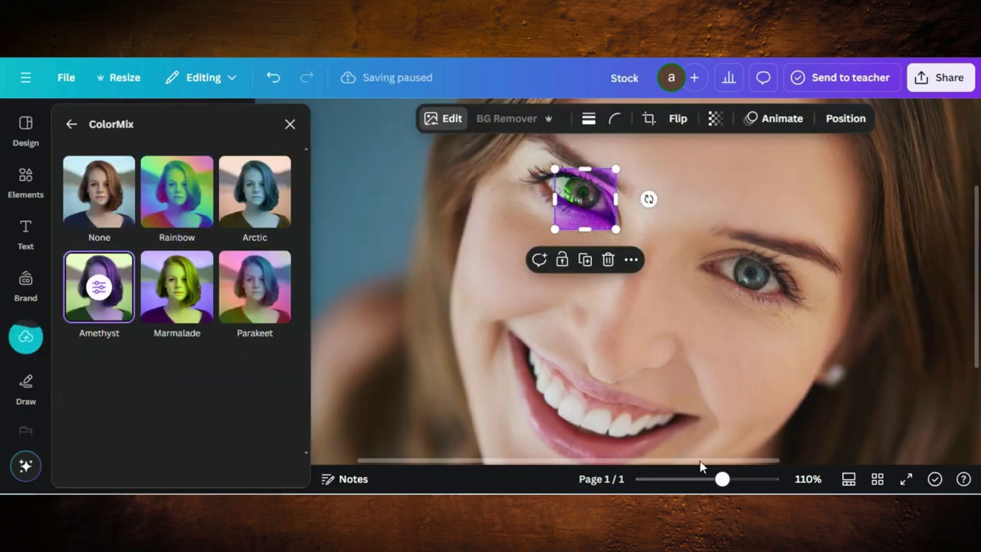
Trim the recoloured eye overlay so that its colour covers only the iris.
left_click_drag(722, 478, 704, 480)
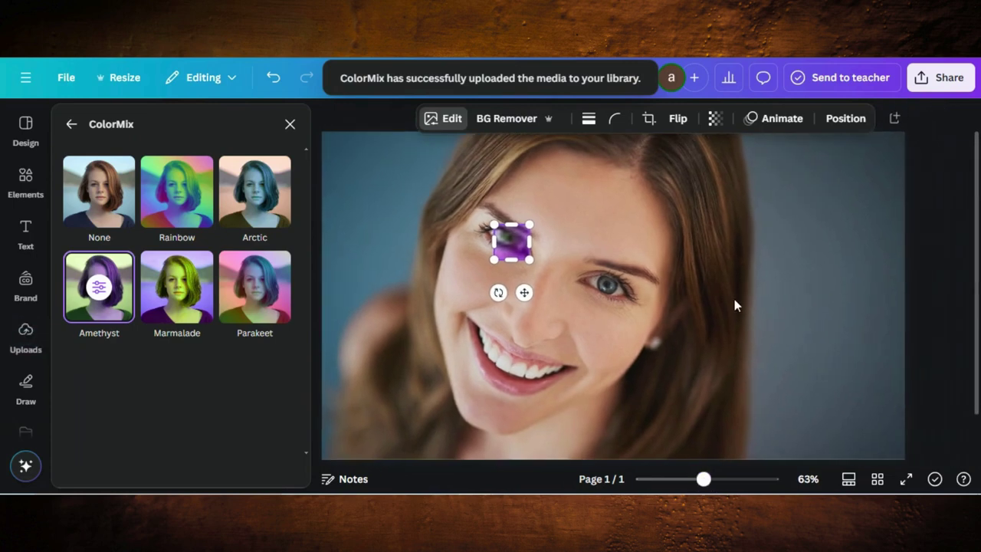
left_click(810, 301)
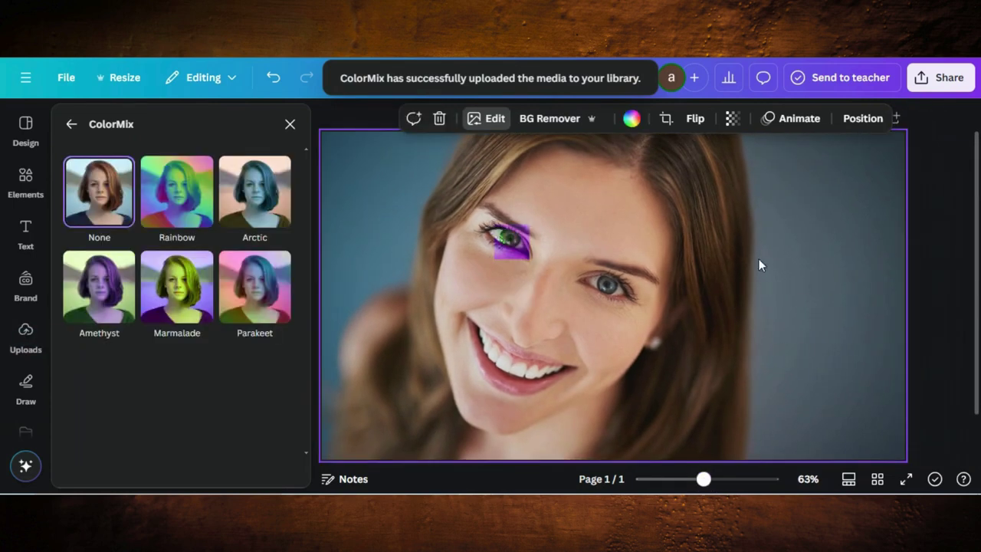
left_click(511, 249)
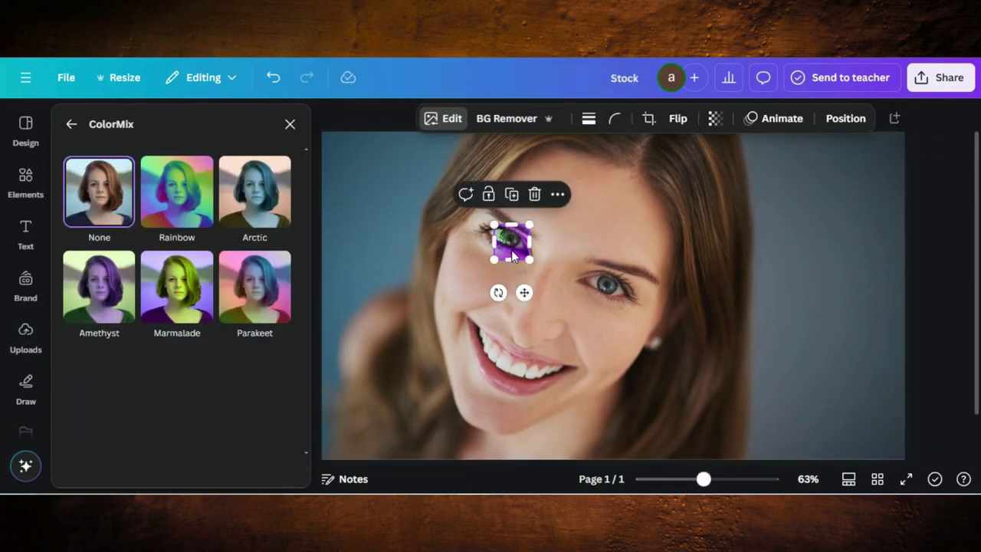
left_click_drag(509, 256, 530, 238)
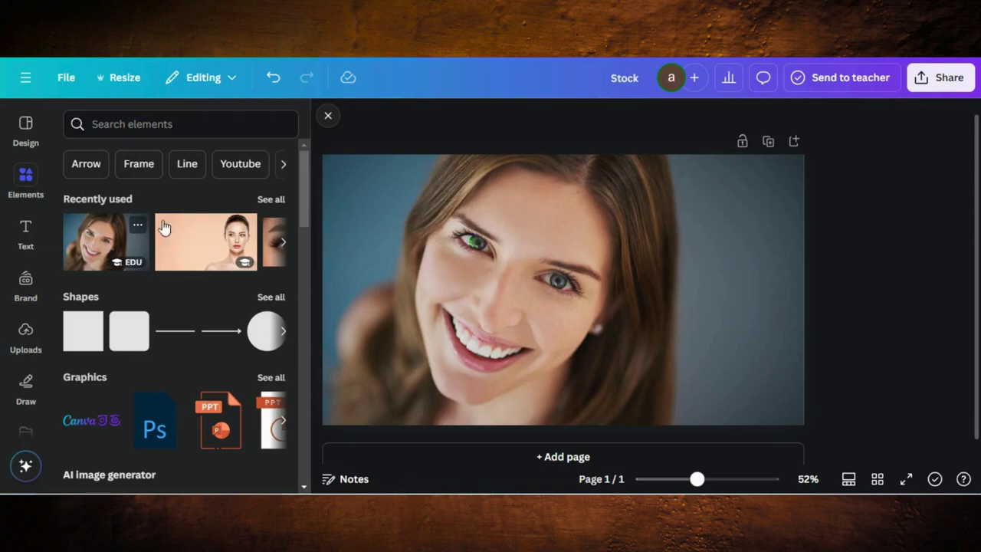
Add another copy of the portrait and scale it to align exactly over the photo beneath.
left_click(503, 243)
left_click_drag(503, 243, 447, 208)
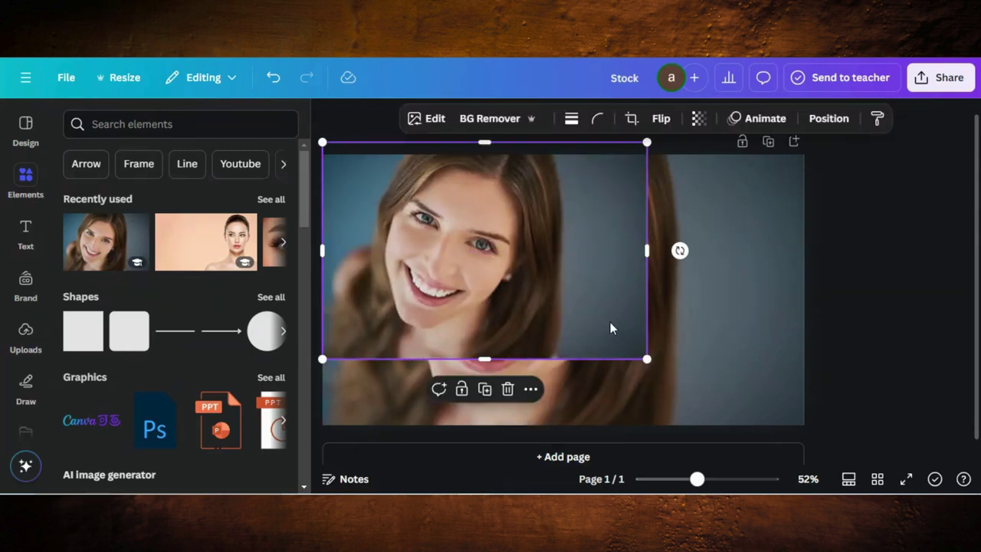
left_click_drag(647, 358, 843, 397)
left_click_drag(656, 300, 657, 295)
Remove the background of the new portrait copy and crop it to the eye on the image's right.
left_click(485, 119)
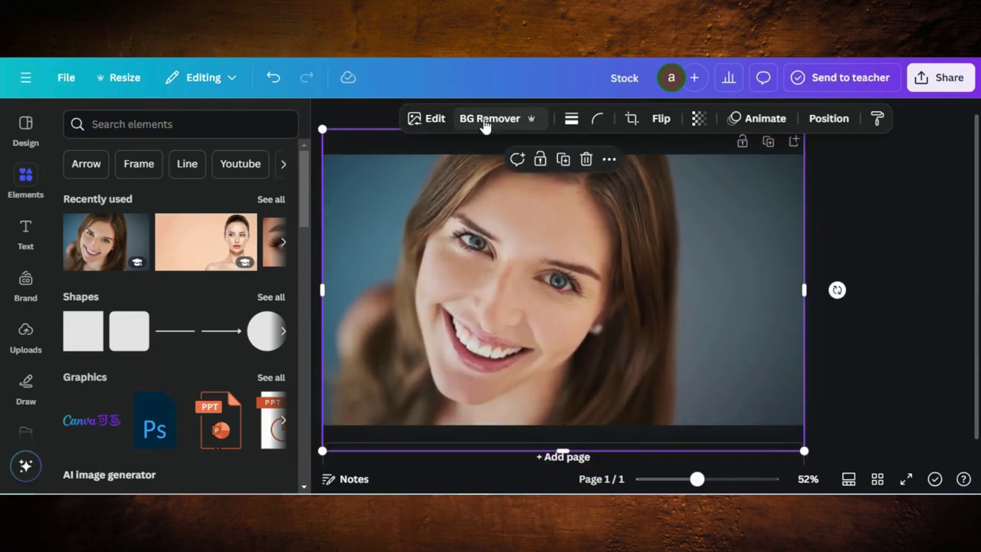
left_click_drag(318, 290, 512, 287)
left_click_drag(800, 289, 560, 302)
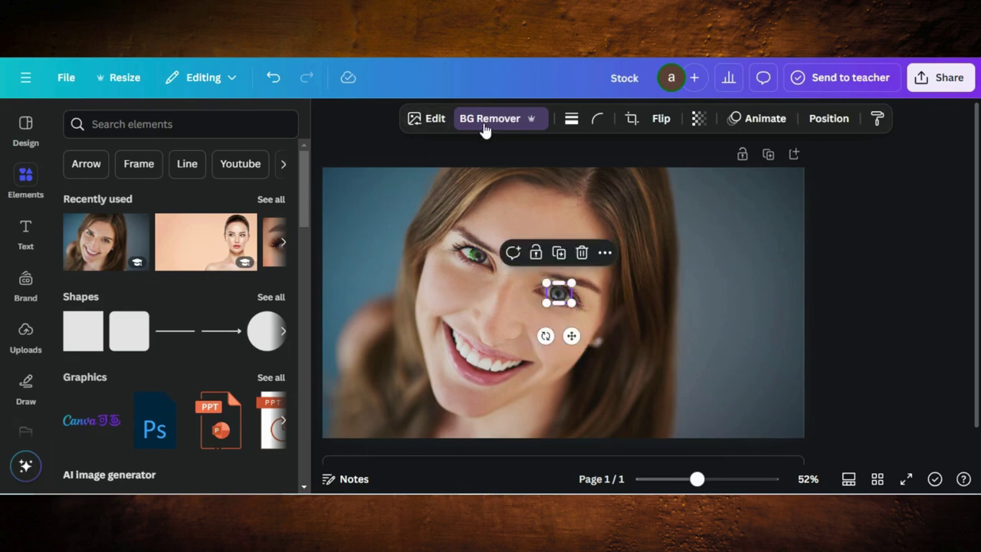
Erase the area around the second eye's iris with the Background Remover brush at size 3.
left_click(436, 119)
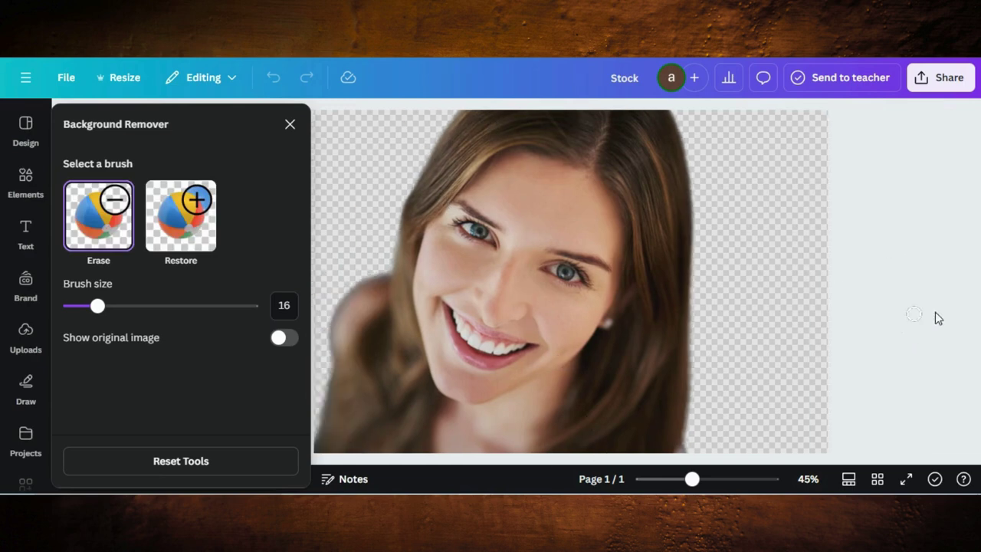
mouse_move(691, 479)
left_mouse_down()
mouse_move(744, 479)
mouse_move(726, 479)
left_mouse_up()
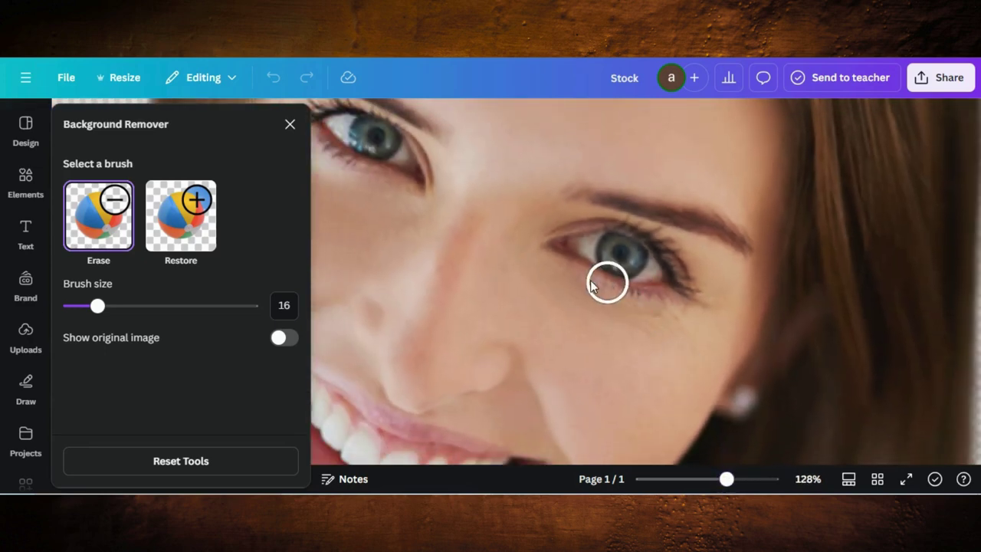
left_click_drag(97, 305, 73, 305)
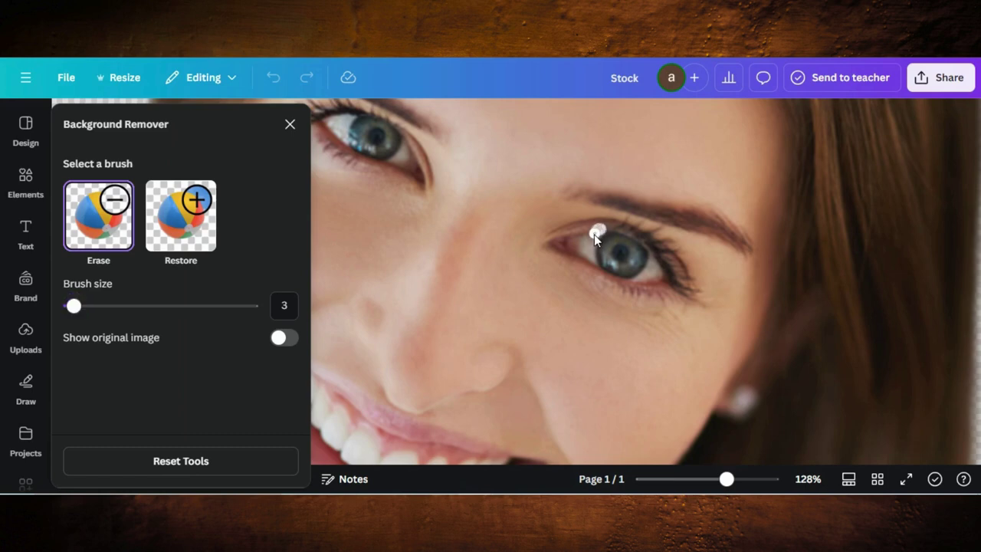
left_click_drag(594, 234, 602, 230)
left_click(286, 124)
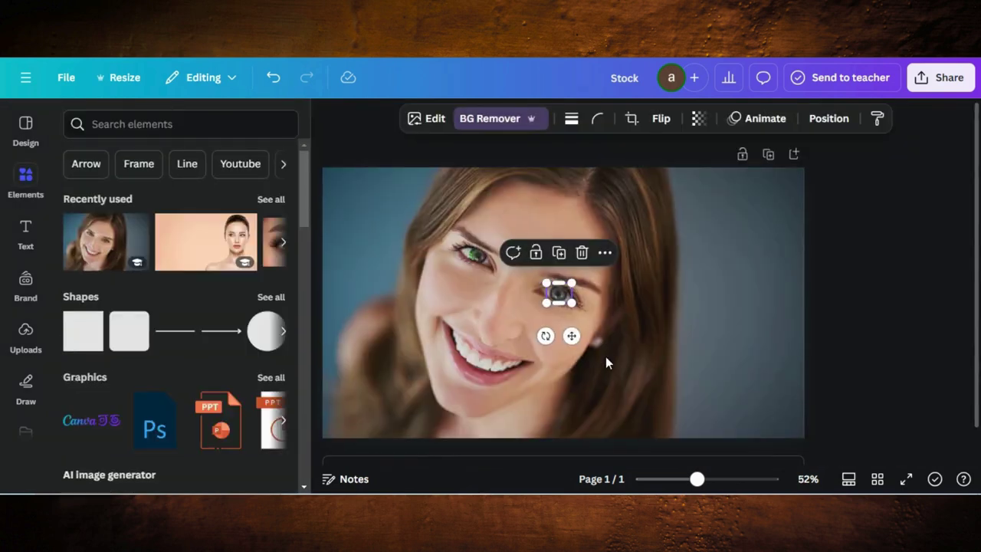
Recolour the second eye overlay's iris green with ColorMix.
left_click(430, 125)
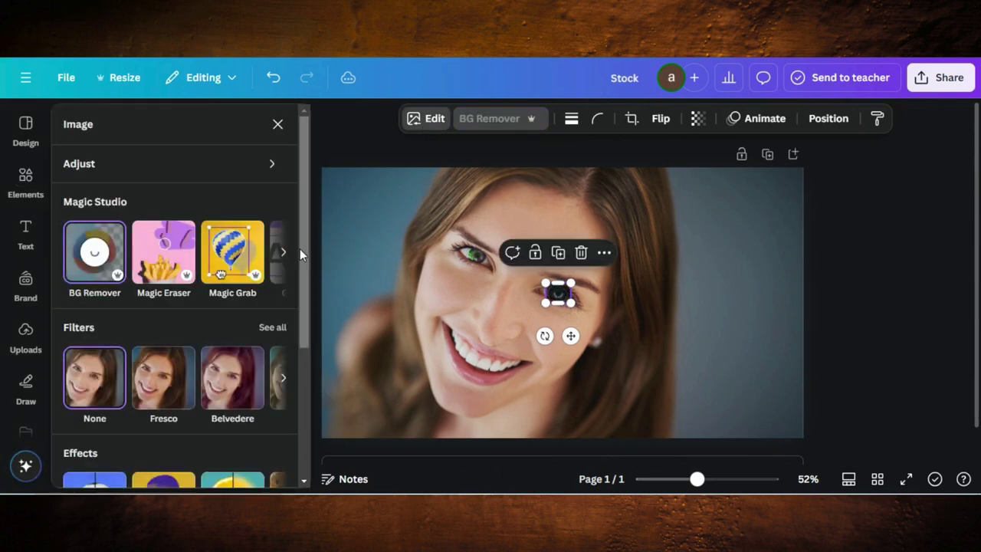
scroll(211, 293, "down", 3)
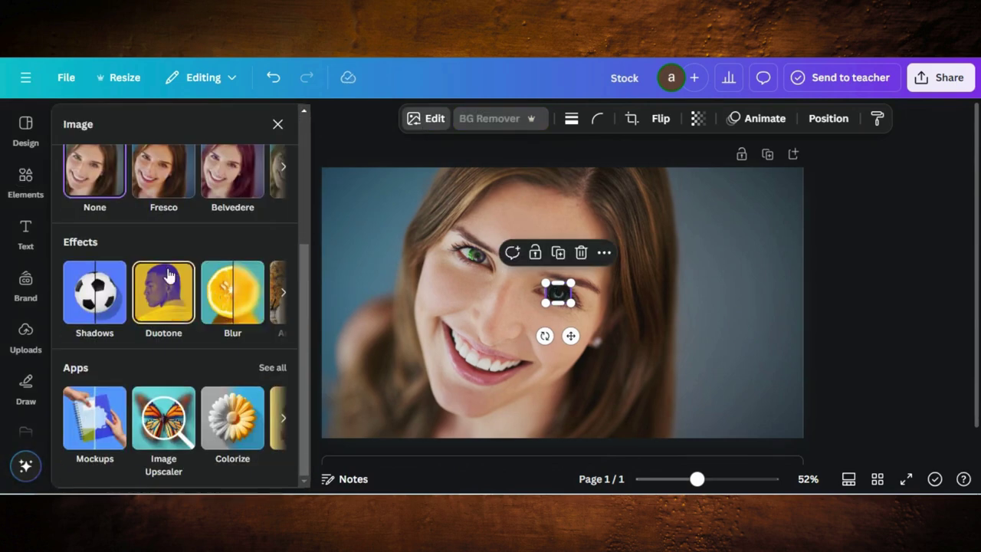
left_click(283, 418)
left_click(163, 429)
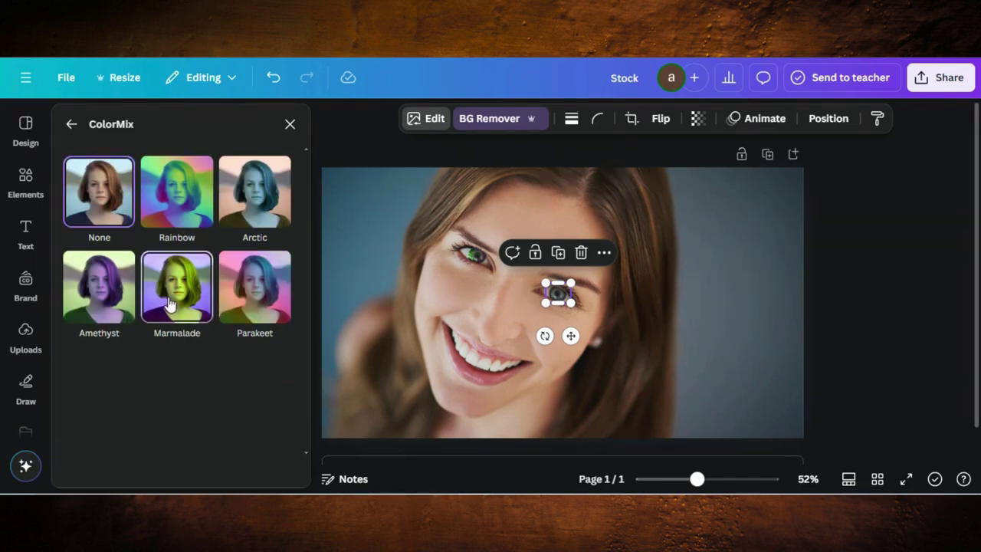
Soften the edge of the second eye overlay's iris with the Blur brush at size 5 and intensity 9.
left_click(732, 484)
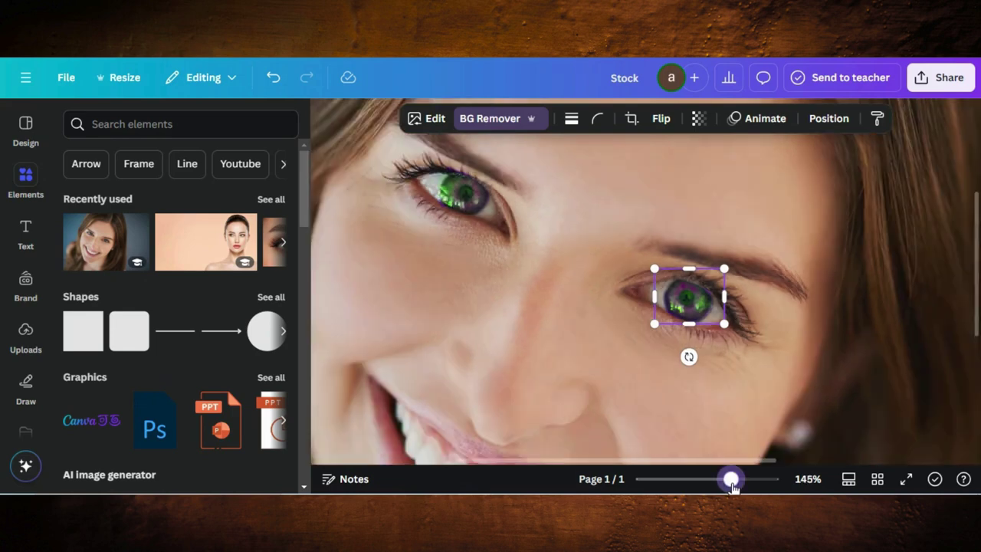
left_click_drag(732, 484, 723, 484)
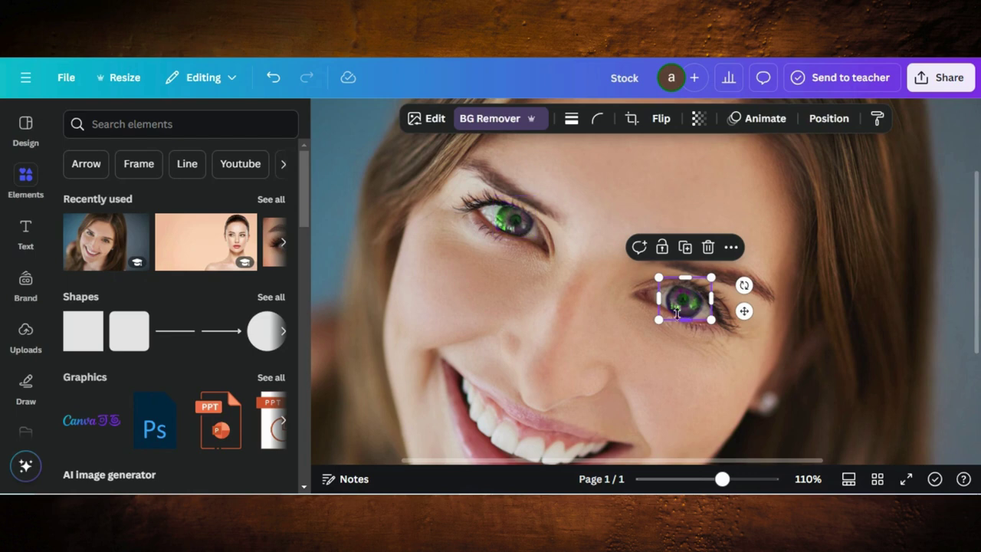
left_click(429, 123)
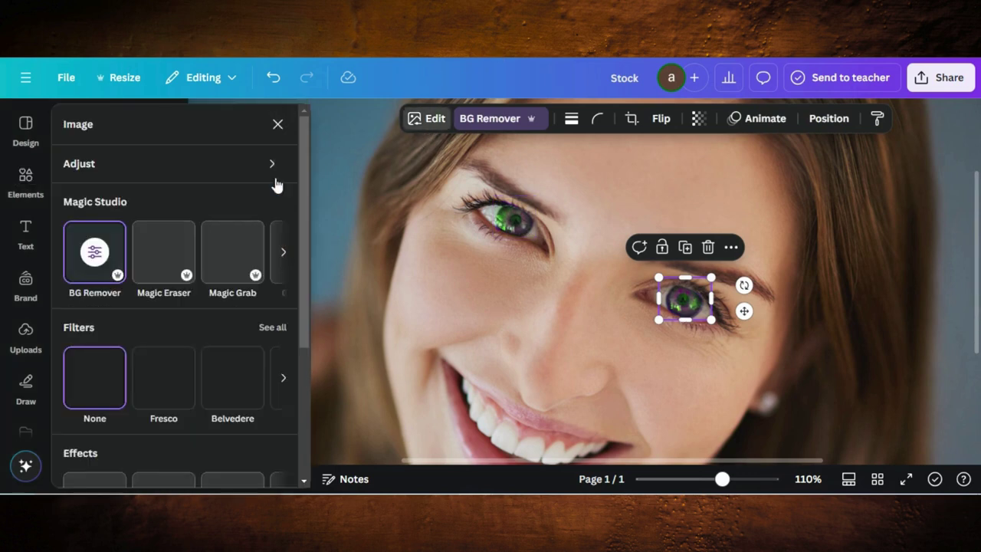
scroll(217, 315, "down", 3)
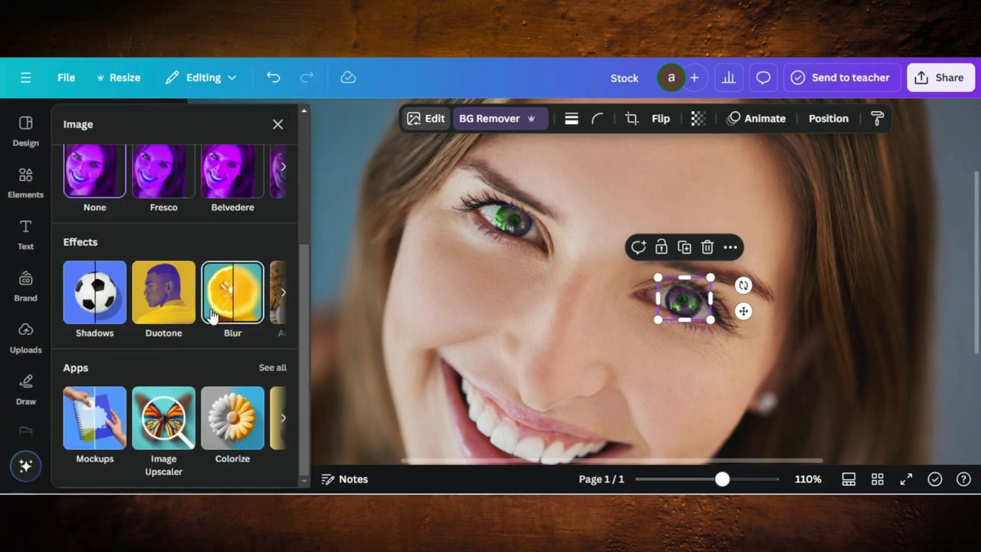
left_click(232, 295)
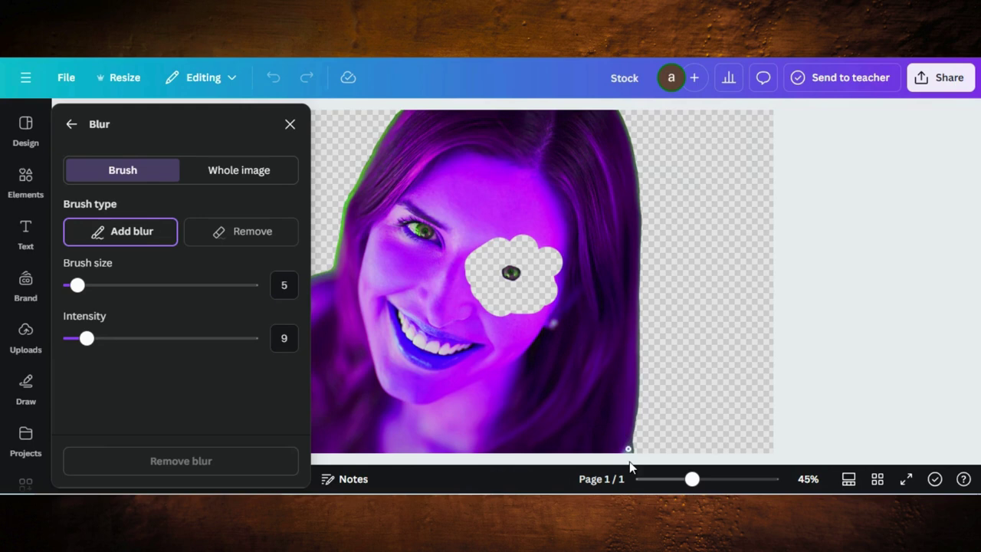
left_click_drag(692, 479, 733, 479)
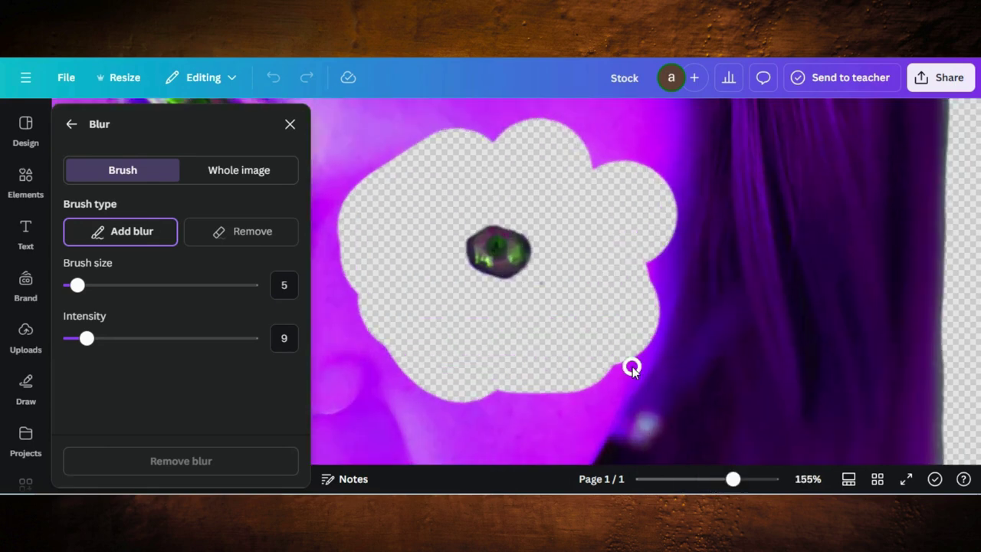
mouse_move(462, 234)
left_mouse_down()
mouse_move(480, 282)
mouse_move(525, 278)
mouse_move(538, 263)
mouse_move(537, 226)
mouse_move(524, 242)
mouse_move(533, 238)
mouse_move(514, 223)
mouse_move(465, 232)
mouse_move(523, 231)
left_mouse_up()
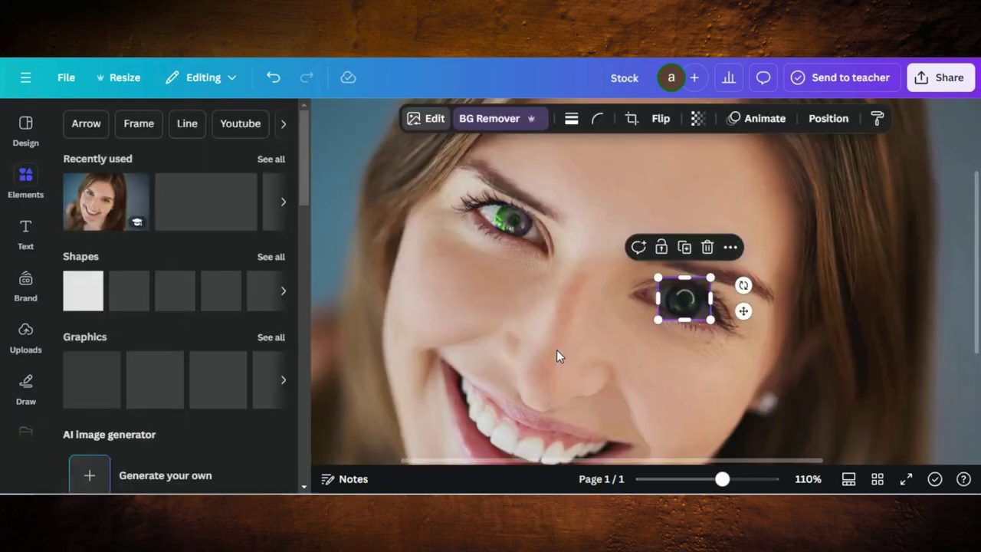
Examine both recoloured eyes up close and in the full portrait to judge how naturally they blend in.
scroll(556, 349, "right", 5)
scroll(613, 391, "left", 1)
scroll(621, 378, "left", 4)
key("Tab")
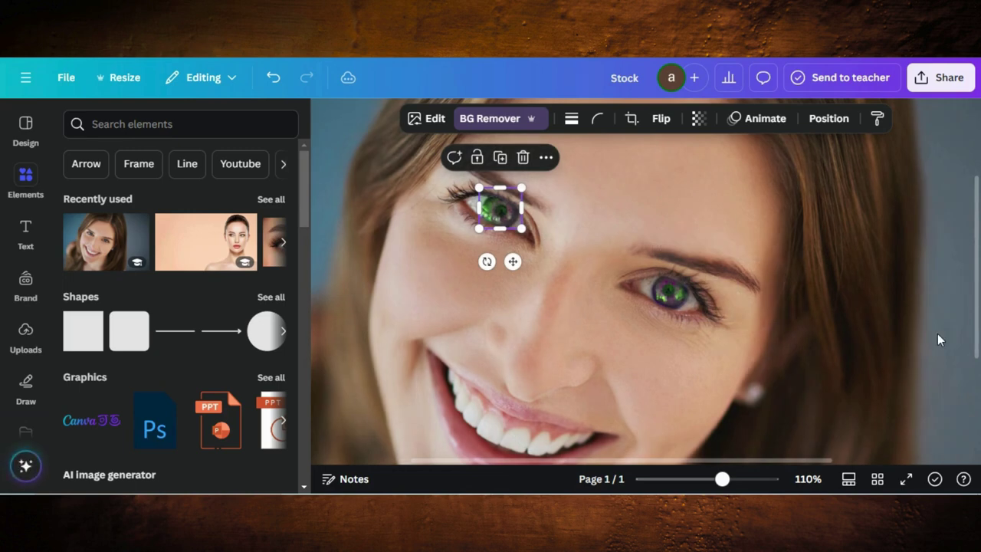
left_click(937, 333)
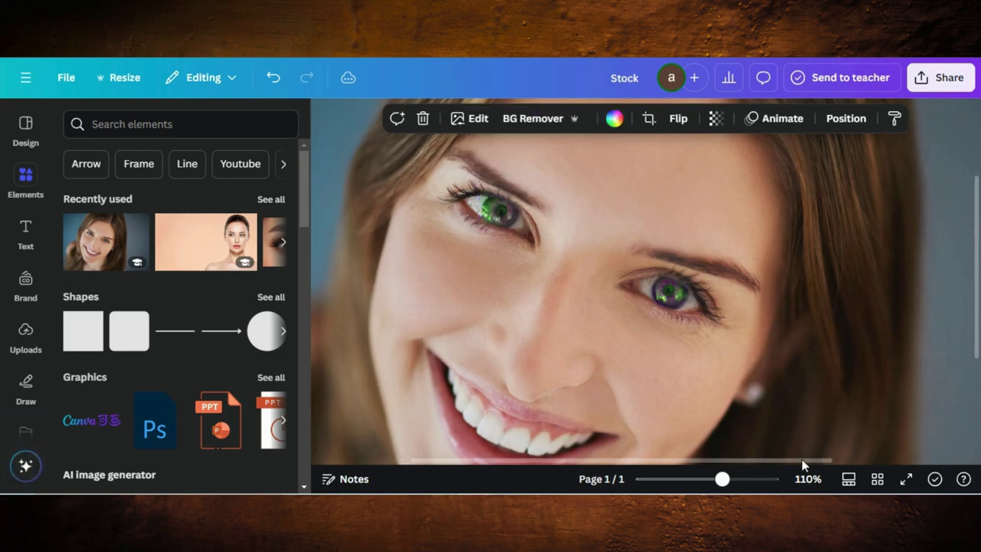
left_click_drag(722, 479, 681, 479)
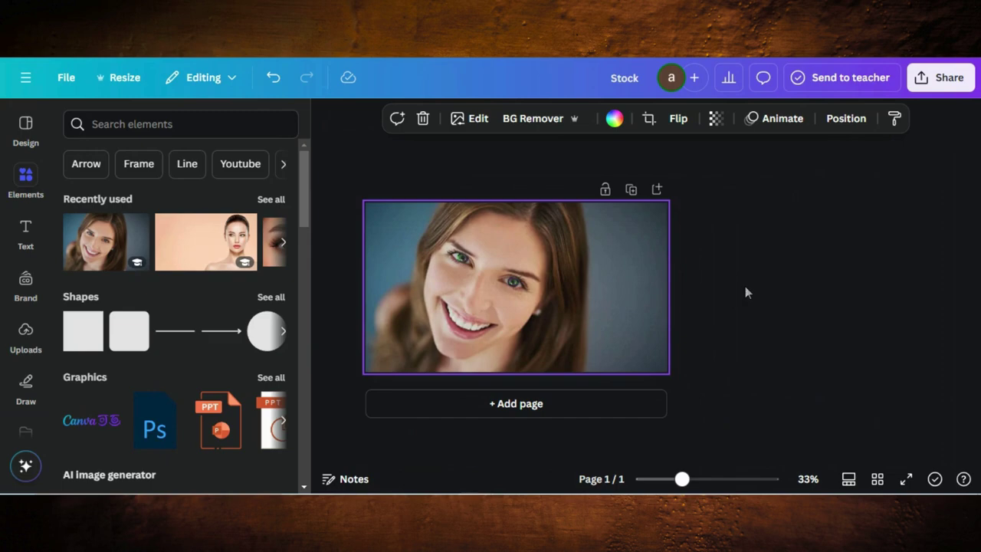
left_click_drag(682, 479, 703, 479)
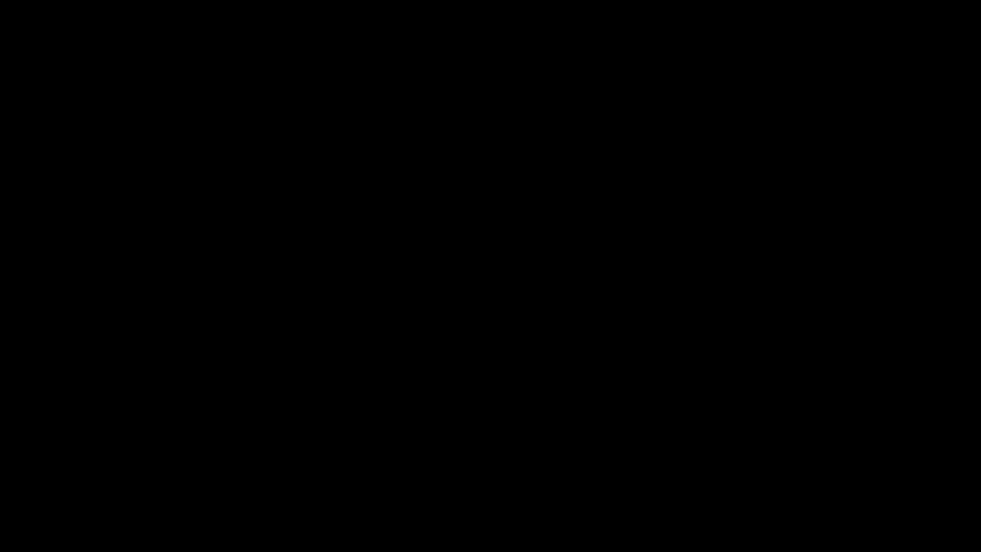